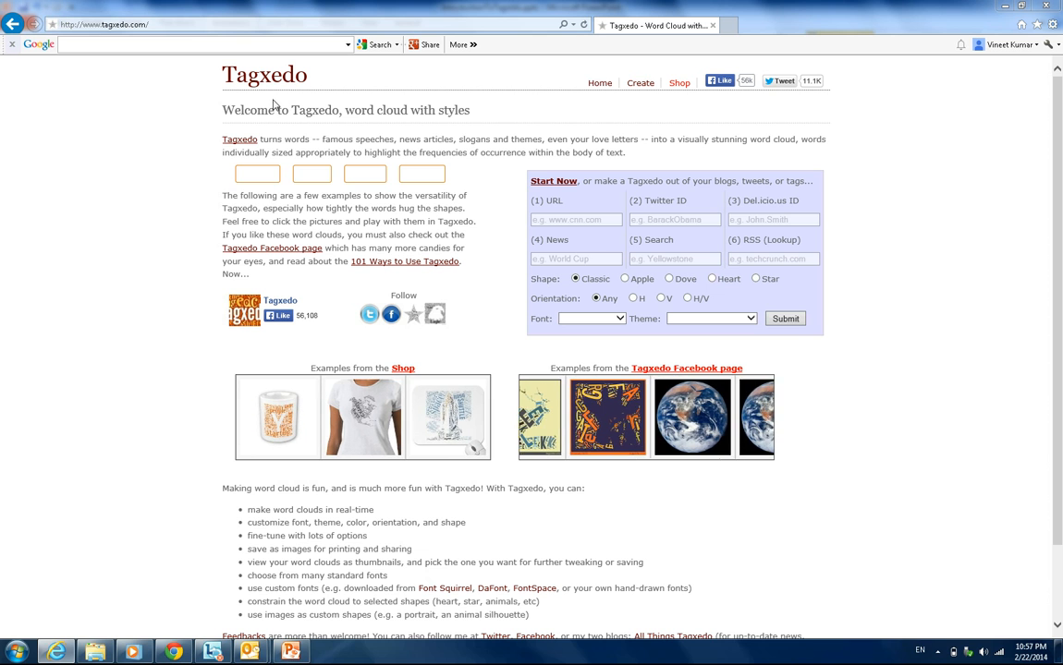
# Open the word cloud creator and generate a cloud from the text 'Dora Poodles Puppy Love Congrats My Best Friend Dora Poodles'.
pyautogui.click(641, 84)
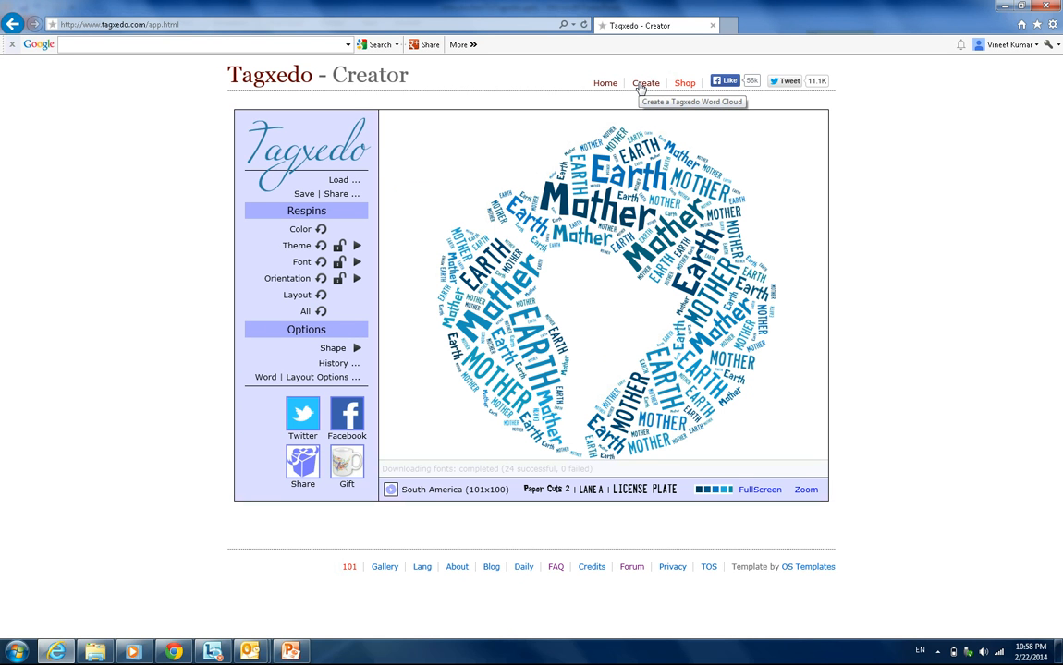
pyautogui.click(341, 182)
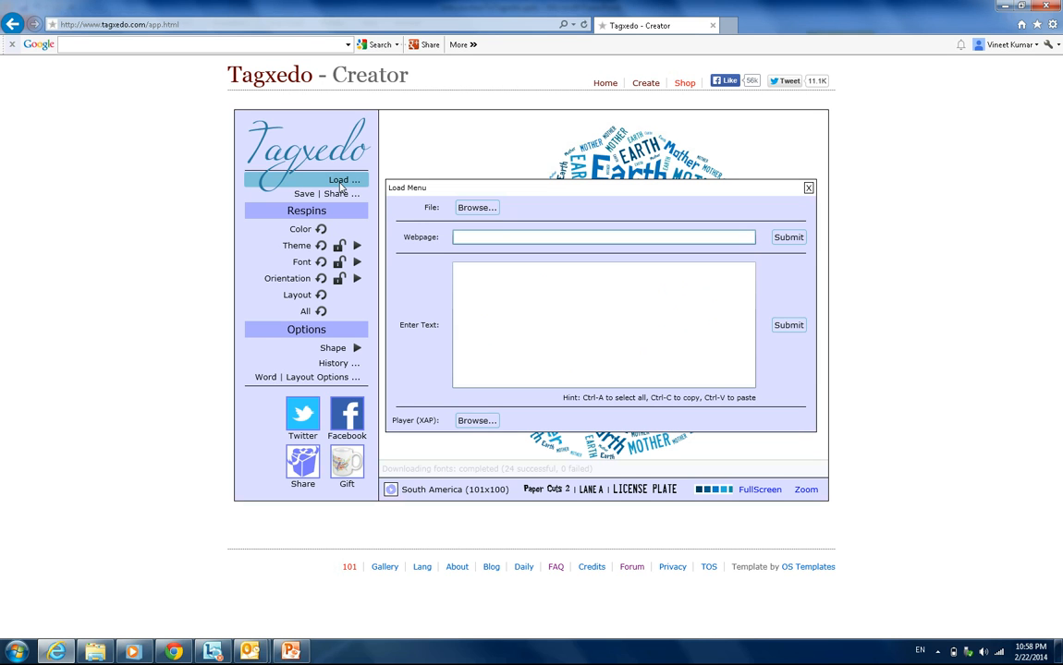
pyautogui.click(490, 300)
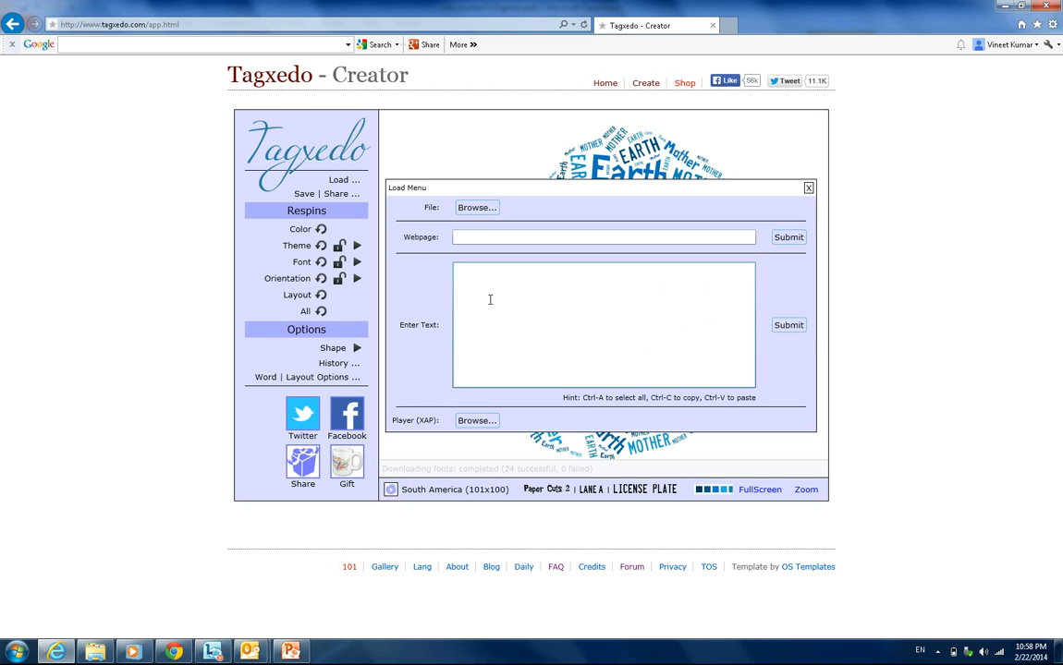
pyautogui.write('Dora Poodles Puppy Love Congrats')
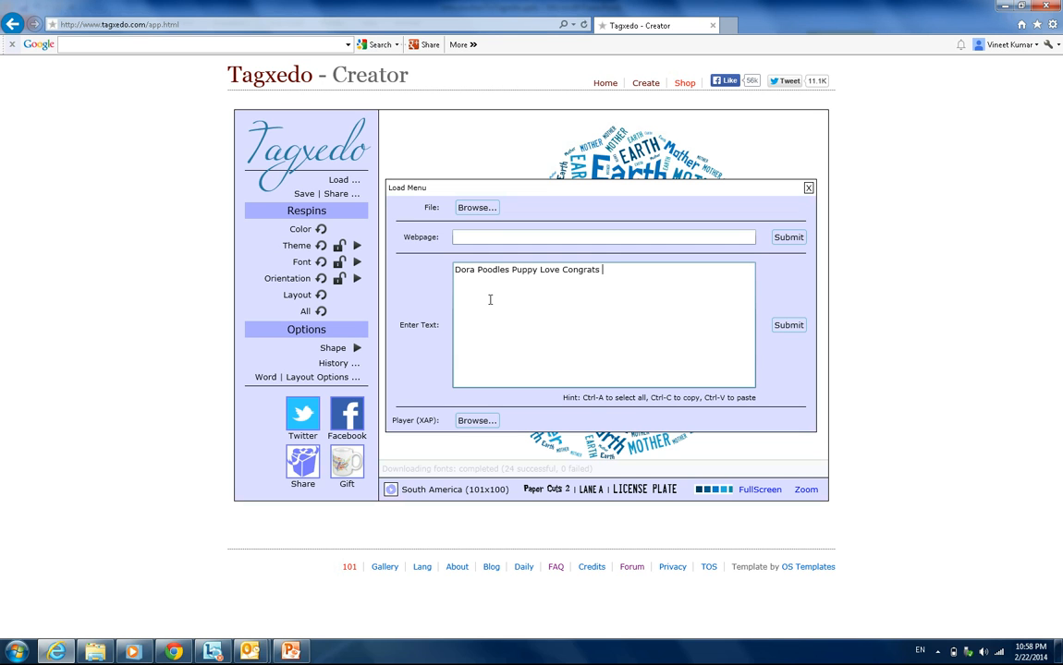
pyautogui.write(' My Best Friend Dora Poodles')
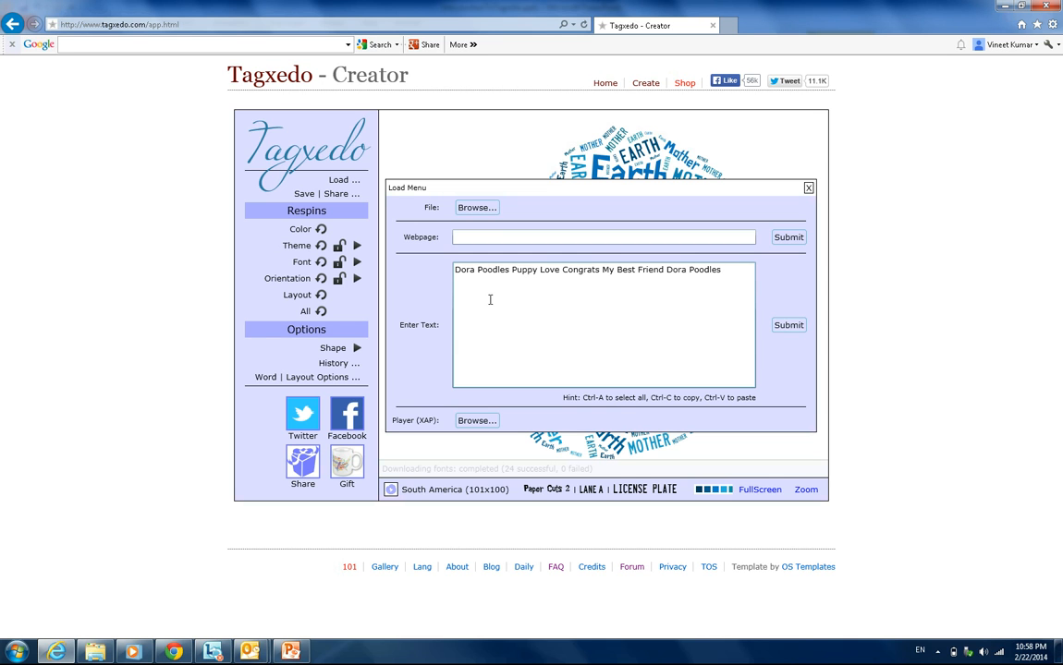
pyautogui.click(795, 329)
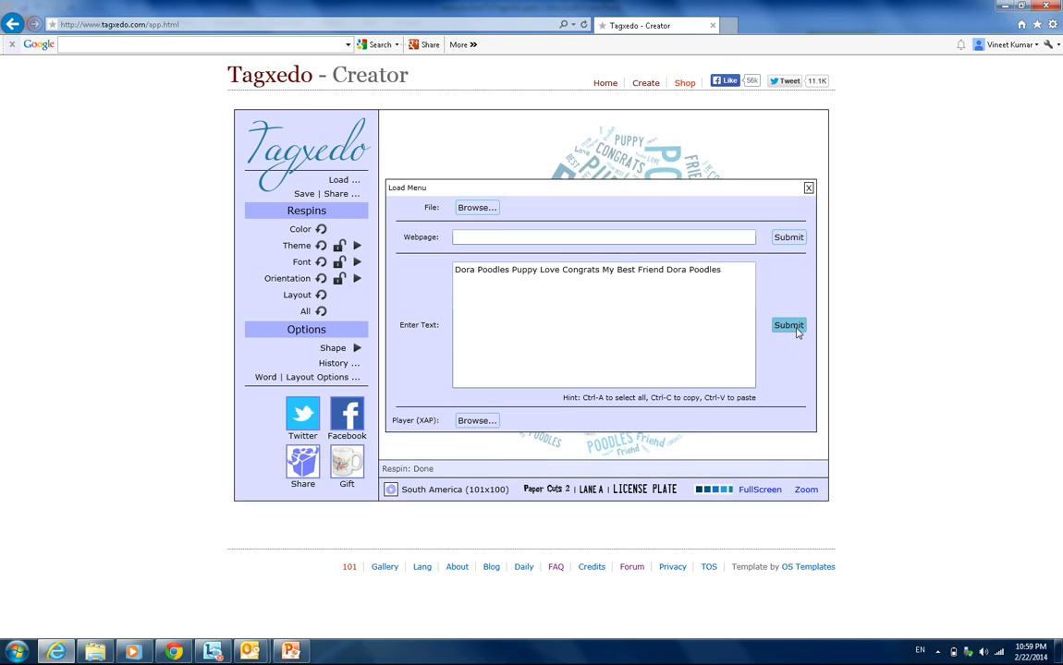
pyautogui.click(808, 188)
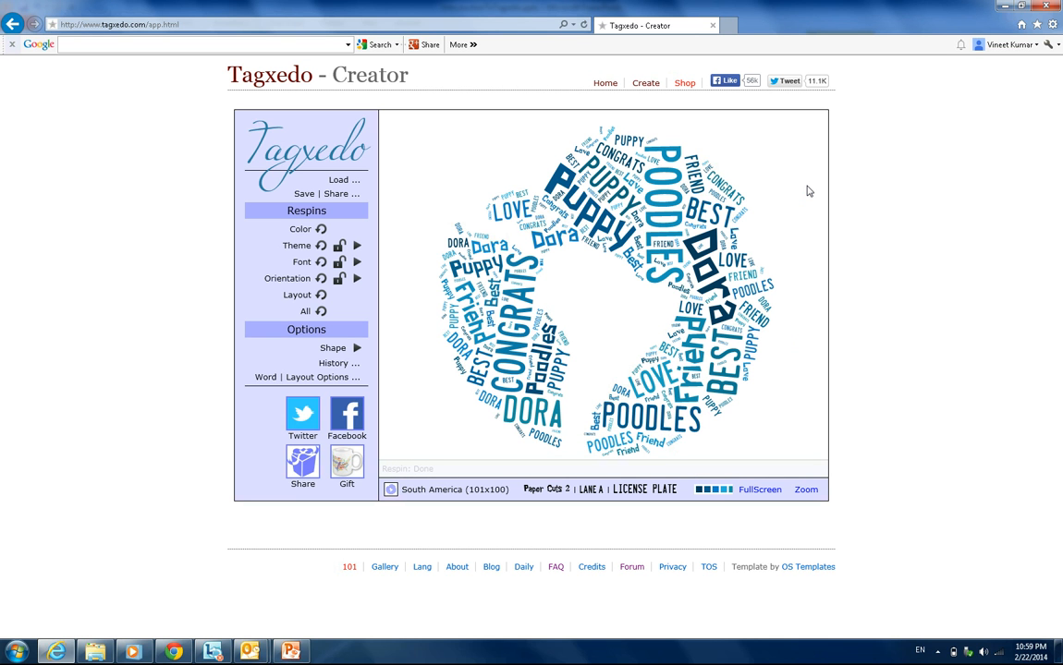
# Change the word cloud's shape to the standing Dog silhouette beside the second dog in the shape collection.
pyautogui.click(355, 351)
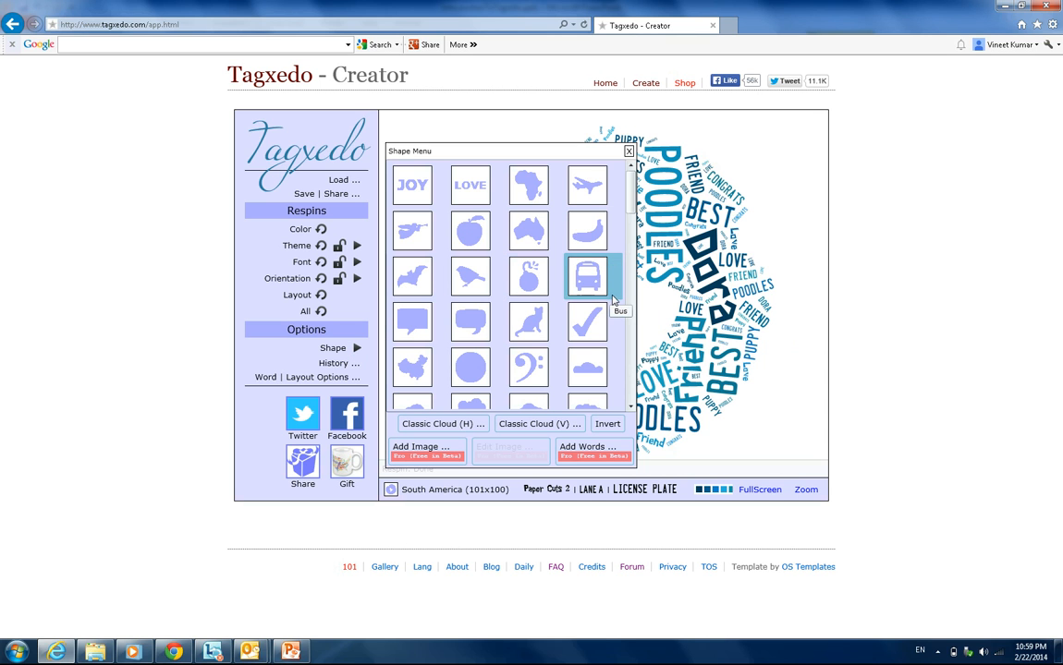
pyautogui.scroll(-1, 629, 208)
pyautogui.moveTo(628, 208); pyautogui.dragTo(633, 250)
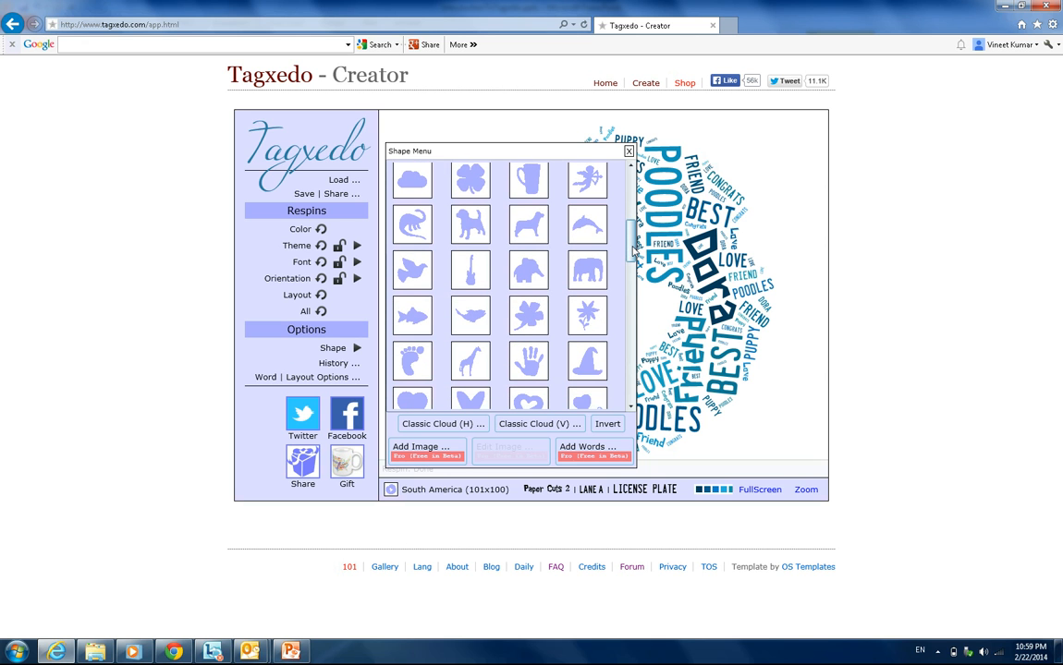
pyautogui.click(467, 228)
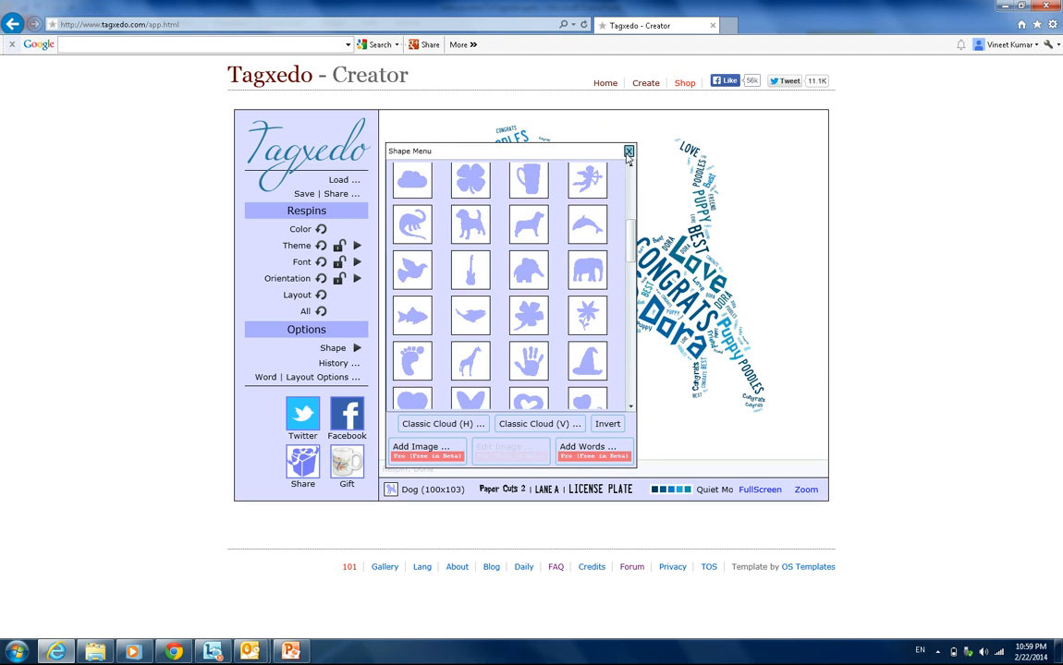
pyautogui.click(628, 154)
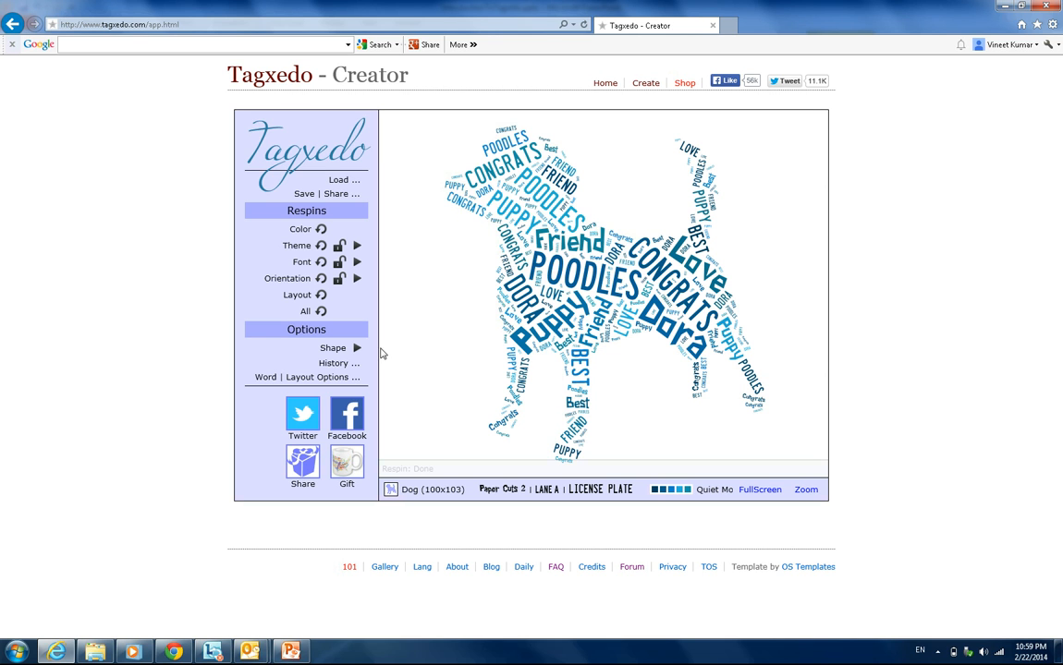
# Invert the available shapes and apply the inverted Dog shape so the words fill the area around the silhouette.
pyautogui.click(357, 349)
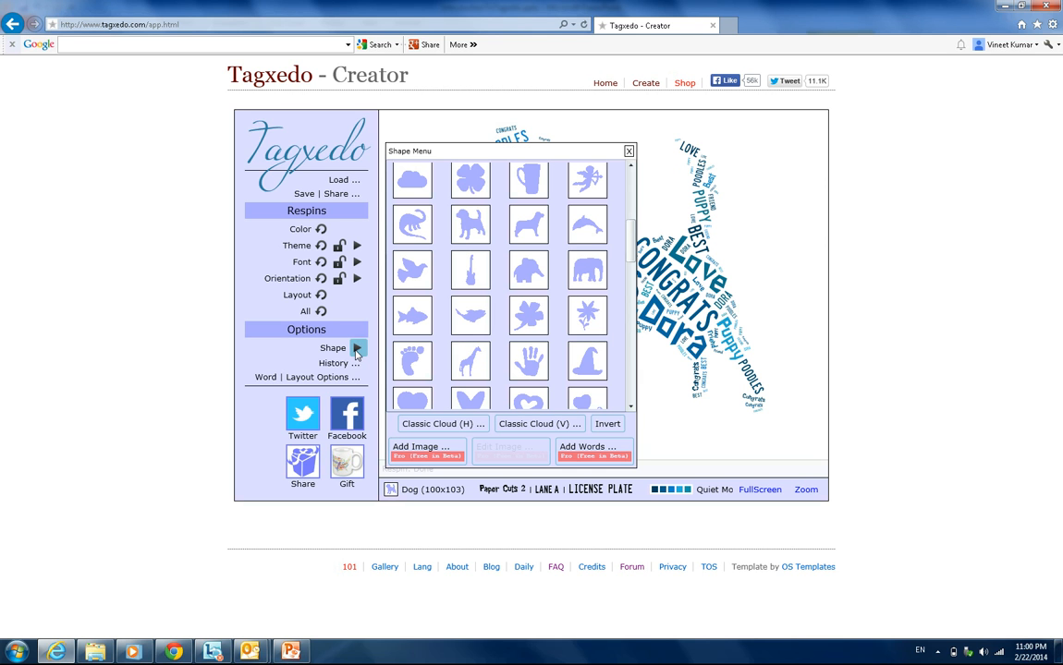
pyautogui.click(606, 426)
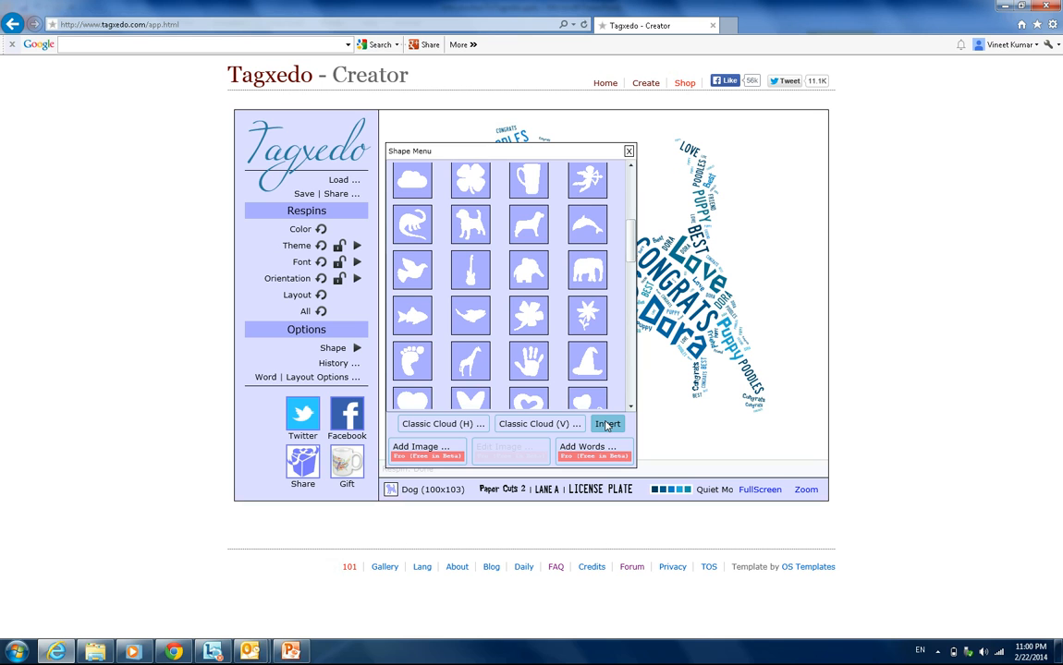
pyautogui.click(482, 238)
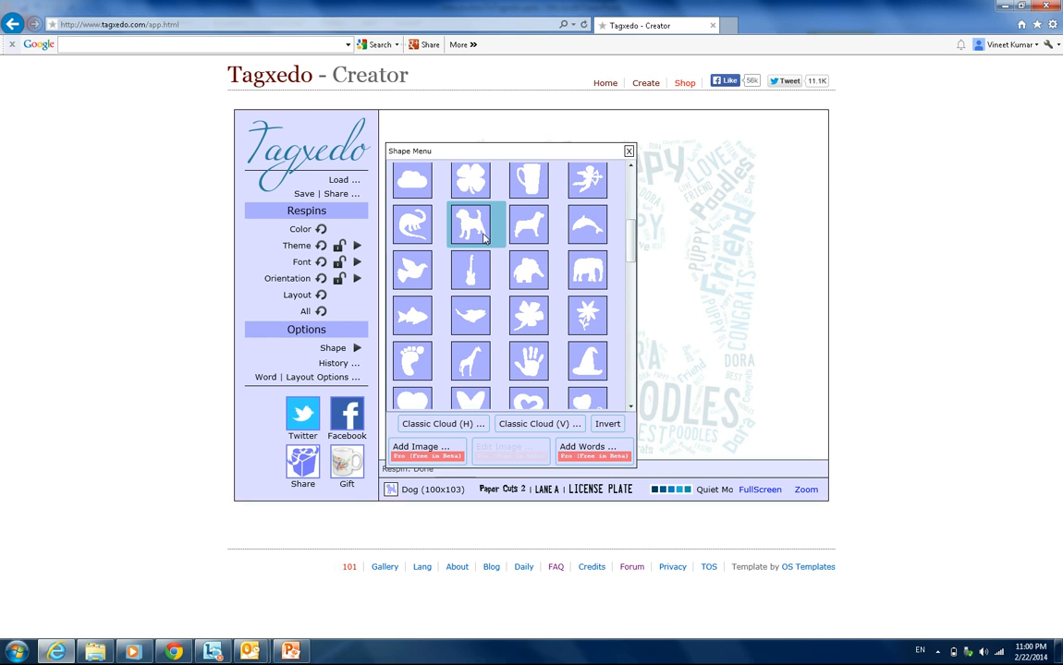
pyautogui.click(628, 151)
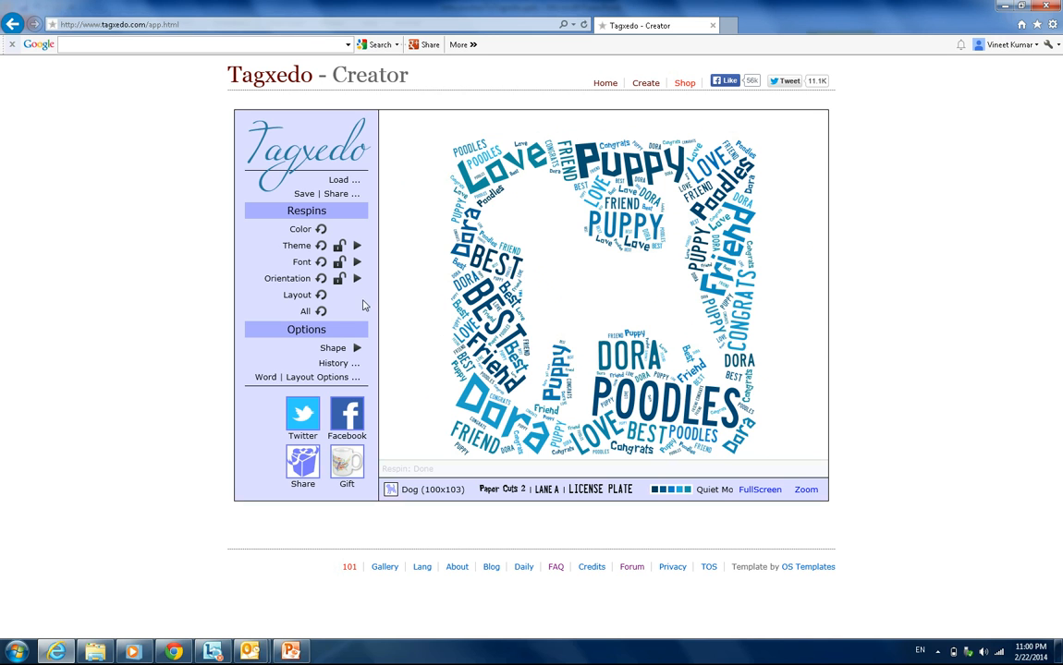
# Respin the inverted Dog cloud, turn shape inversion off, and reapply the regular Dog shape.
pyautogui.click(358, 349)
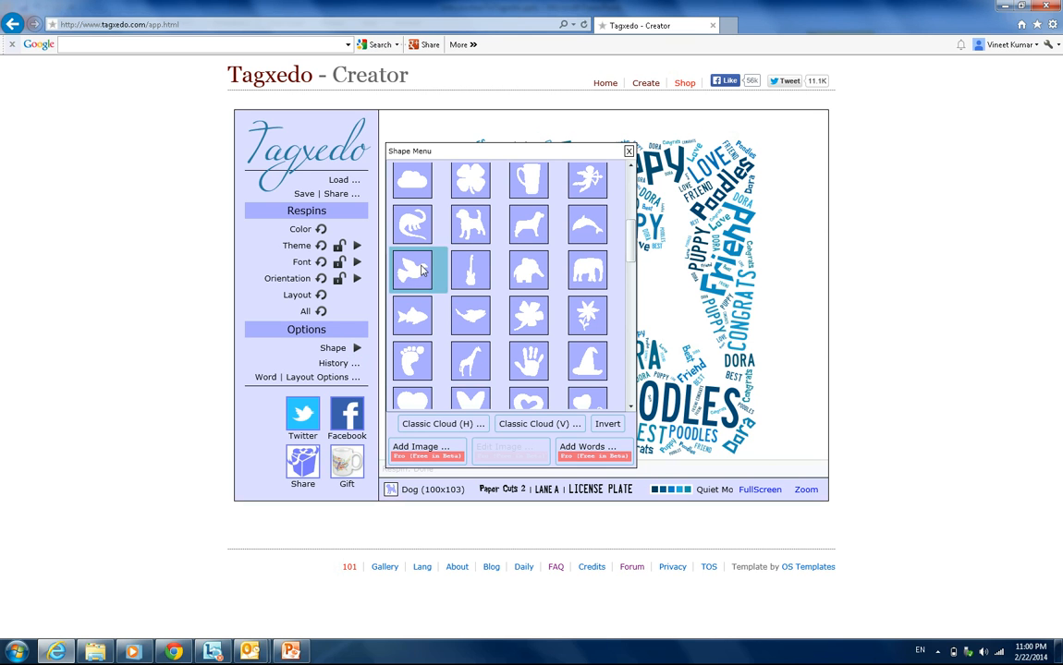
pyautogui.click(469, 228)
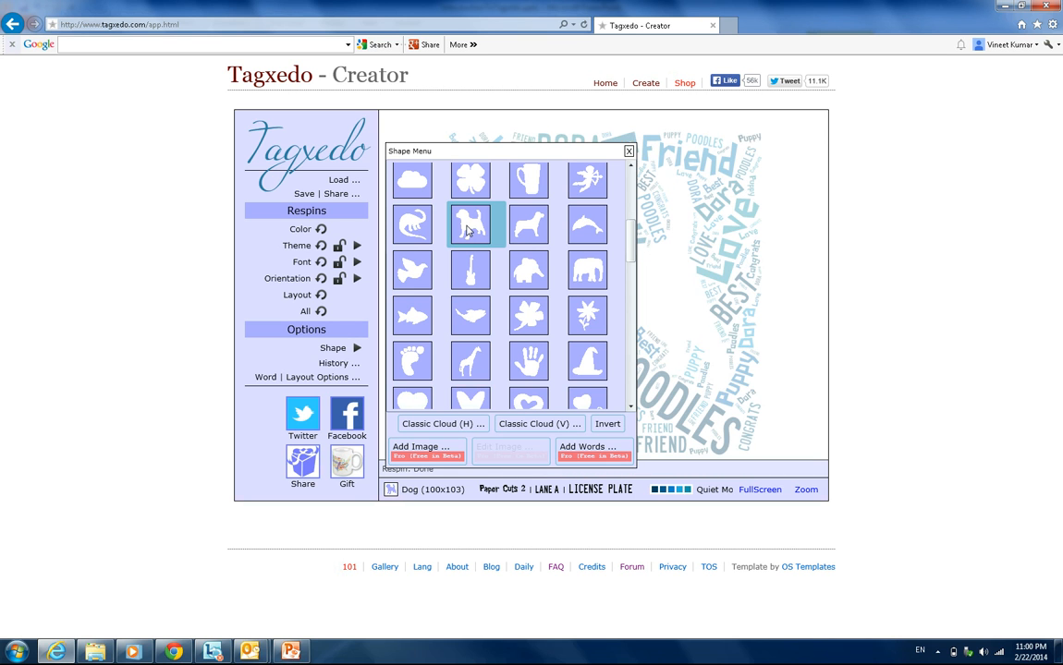
pyautogui.click(610, 428)
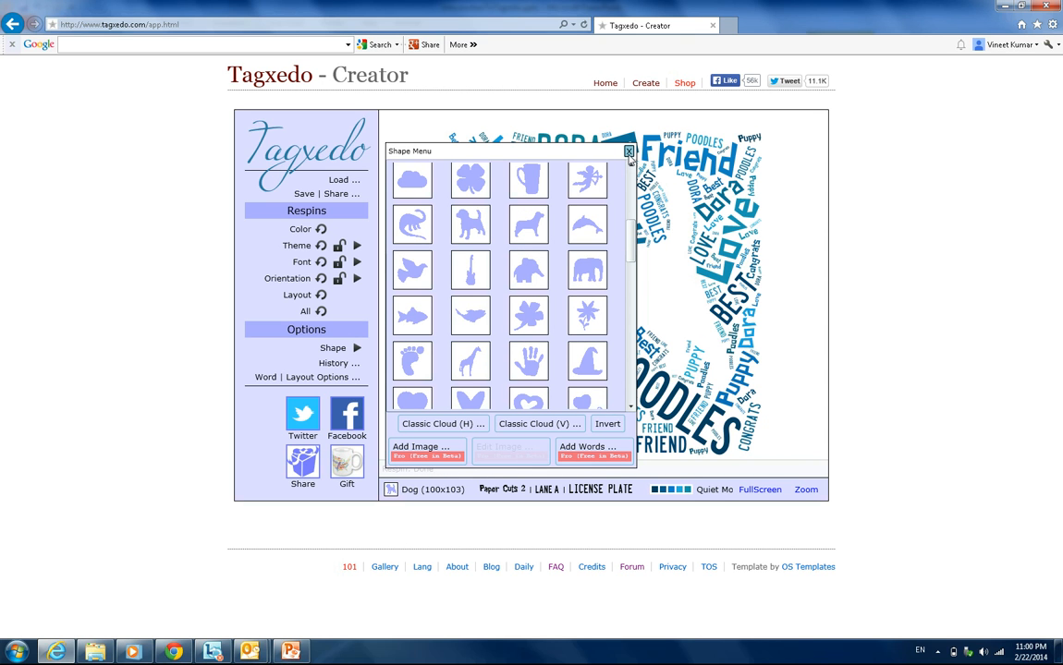
pyautogui.click(473, 224)
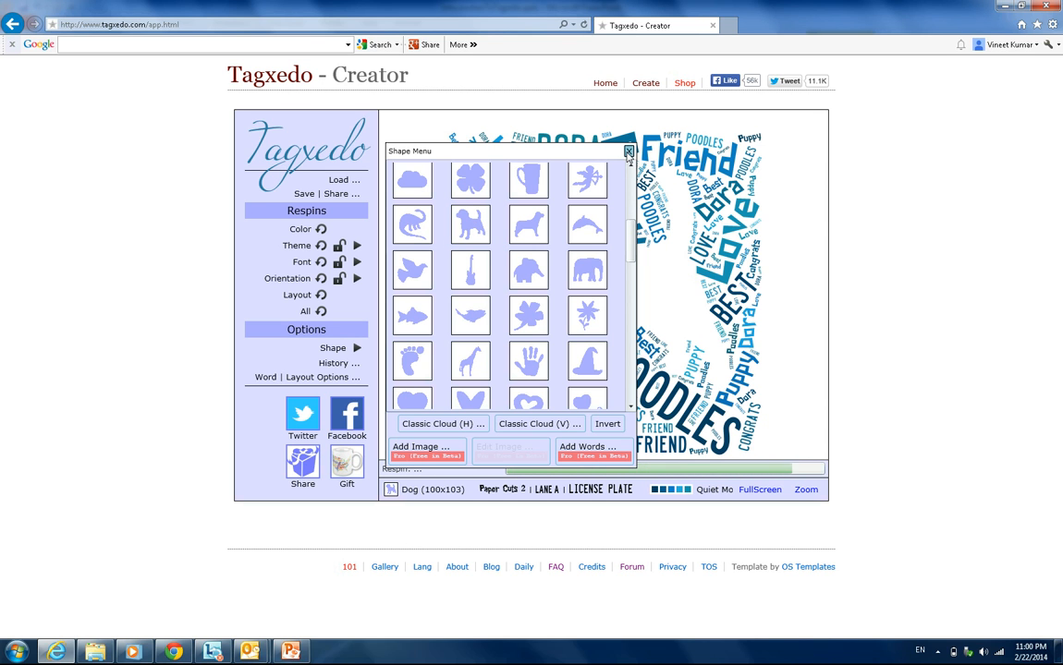
pyautogui.click(628, 152)
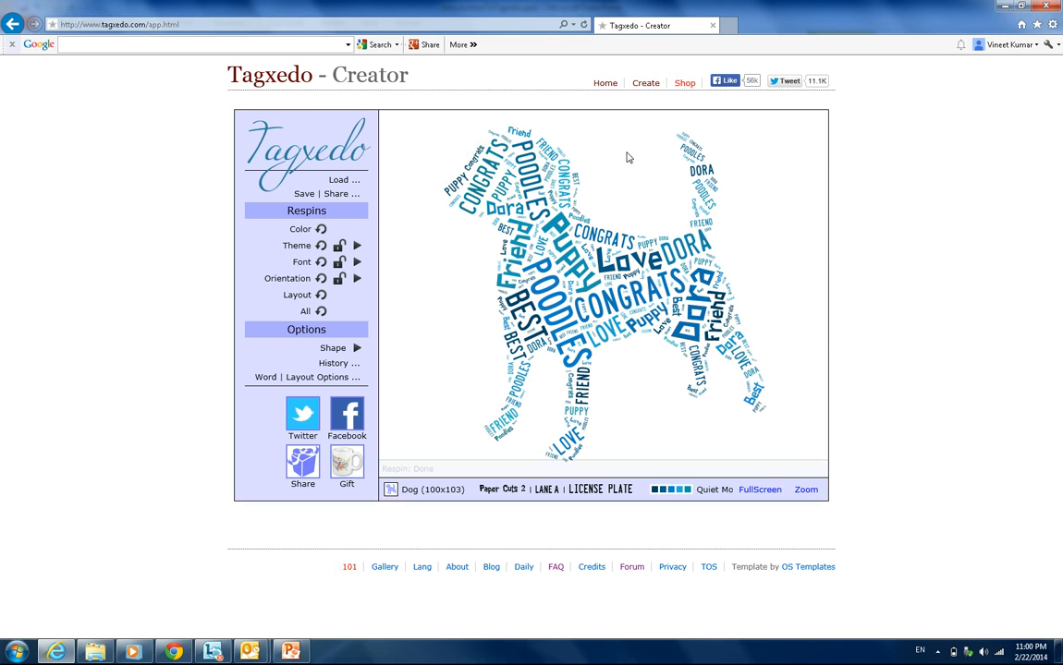
# Respin all attributes of the dog cloud four times, and restore the first of these variations, in orange, teal and yellow, from the history.
pyautogui.click(313, 316)
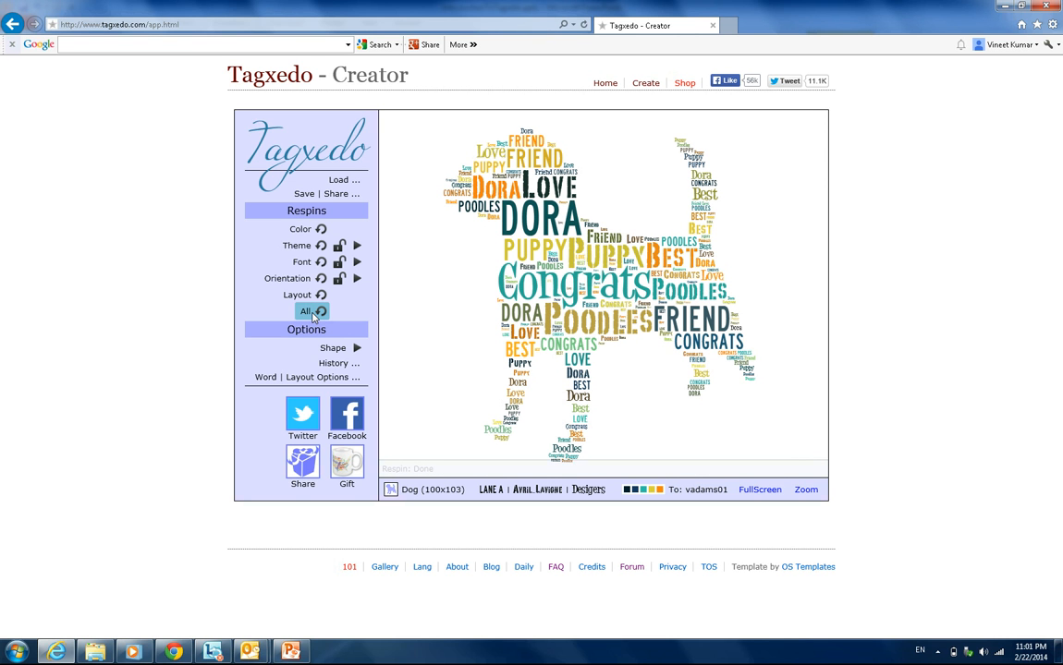
pyautogui.click(313, 313)
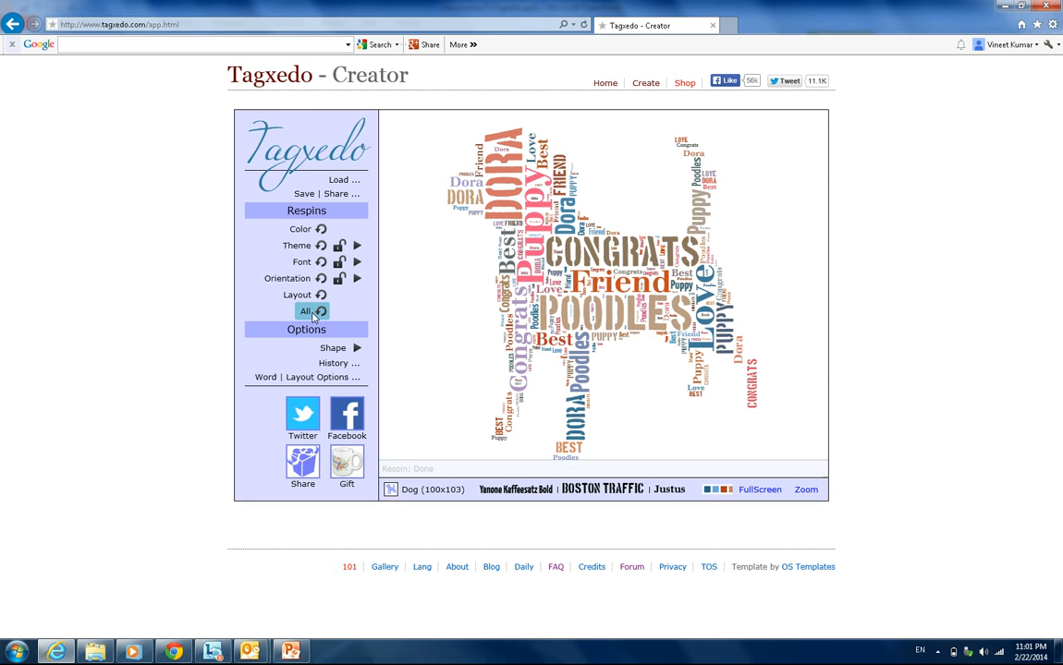
pyautogui.click(313, 315)
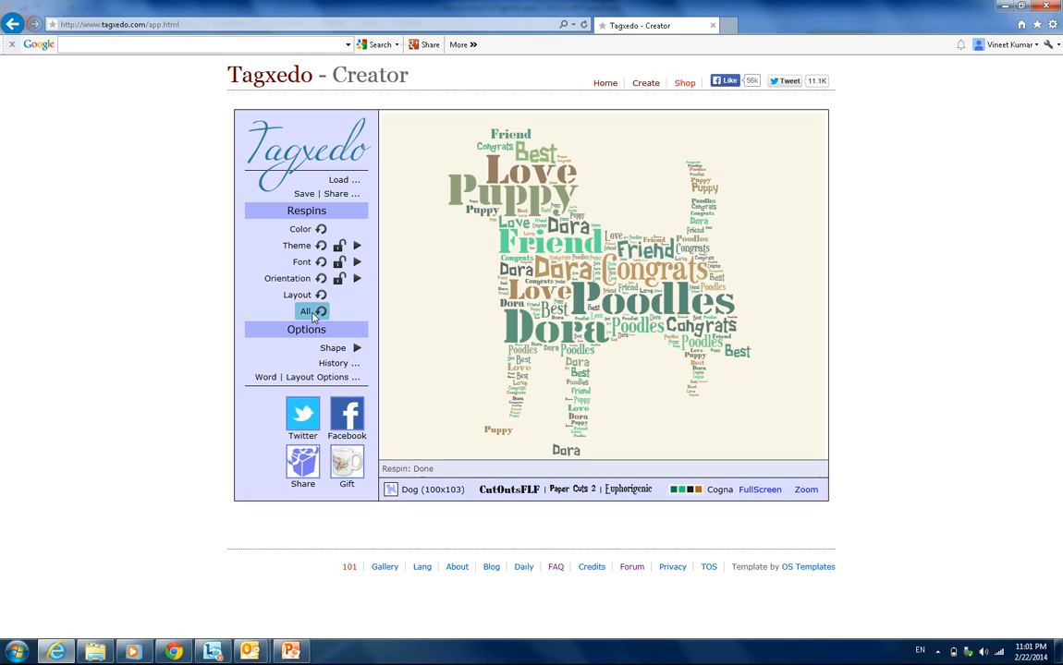
pyautogui.click(314, 316)
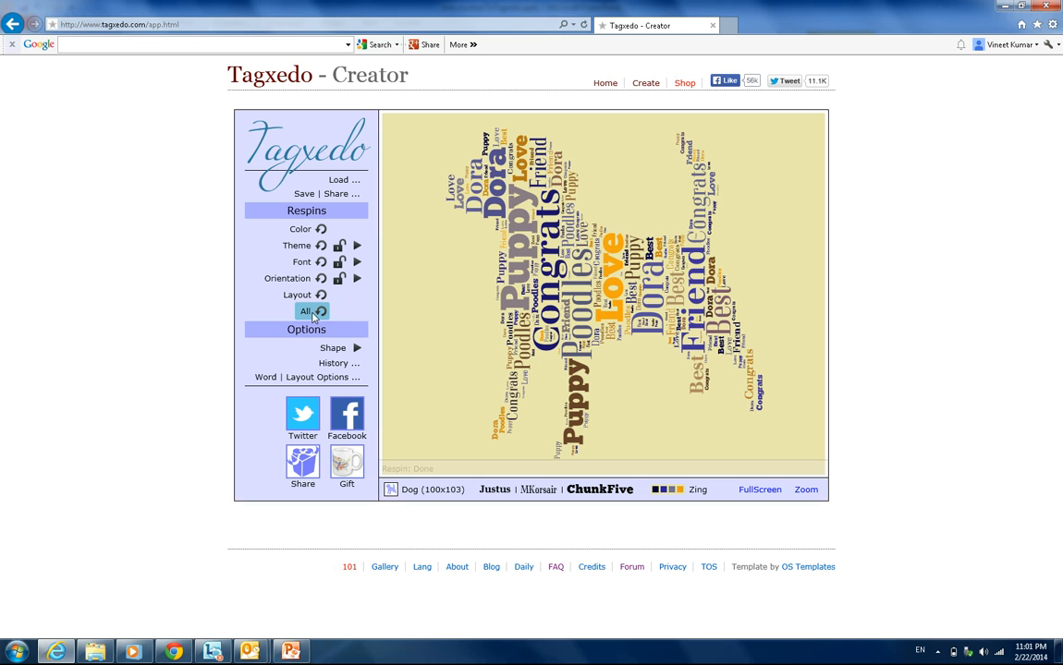
pyautogui.click(334, 366)
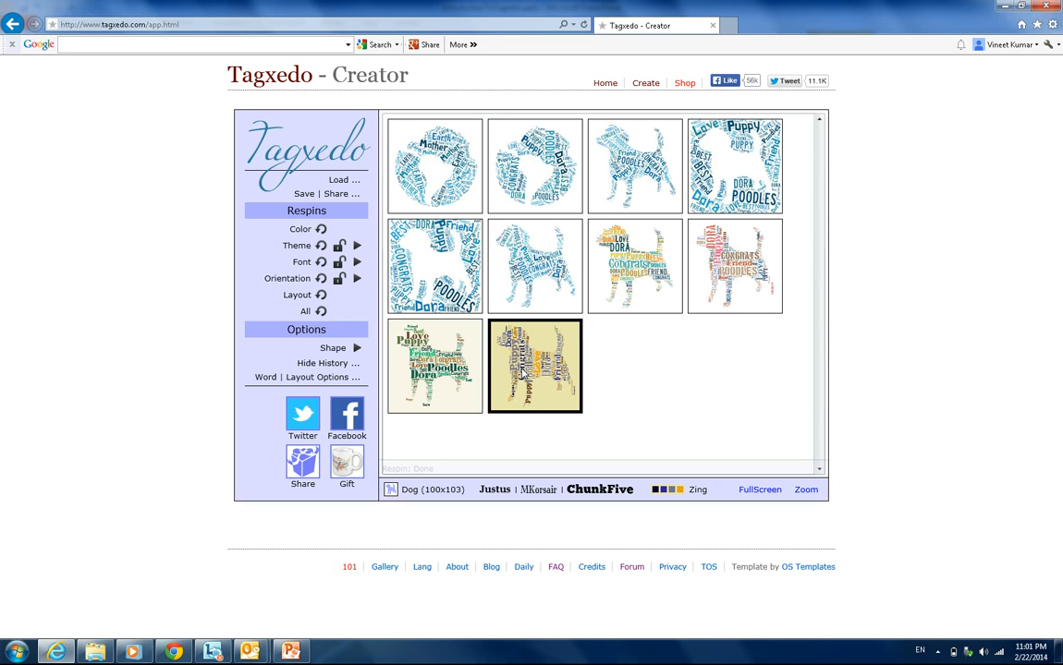
pyautogui.click(640, 282)
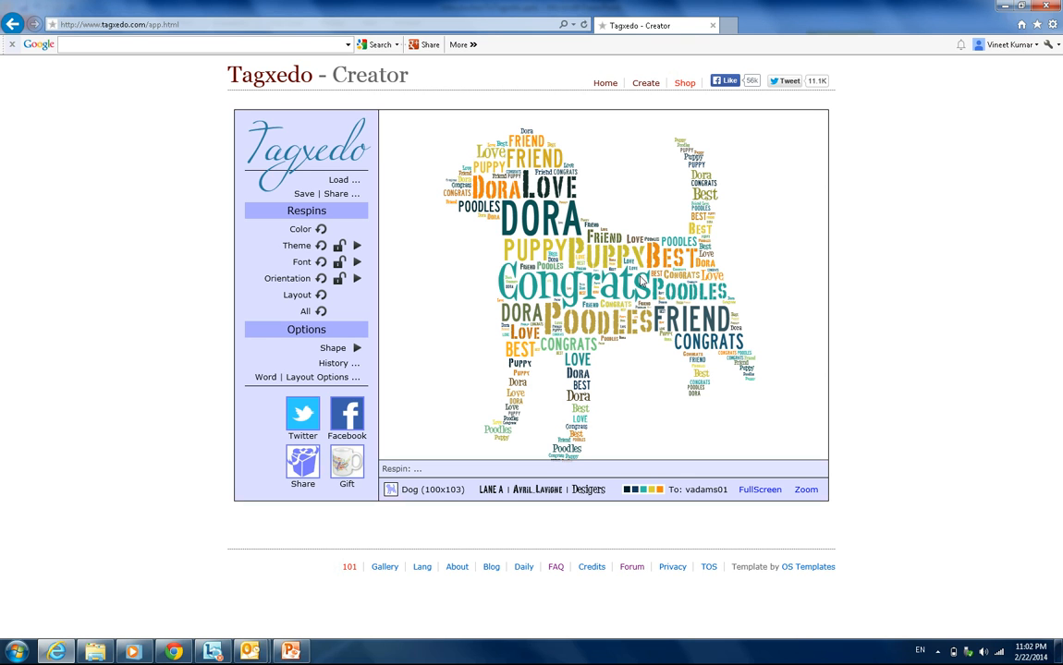
# Save the dog word cloud as a 4MP PNG image named 'Puppy Example.png' and dismiss the sharing prompt.
pyautogui.click(328, 195)
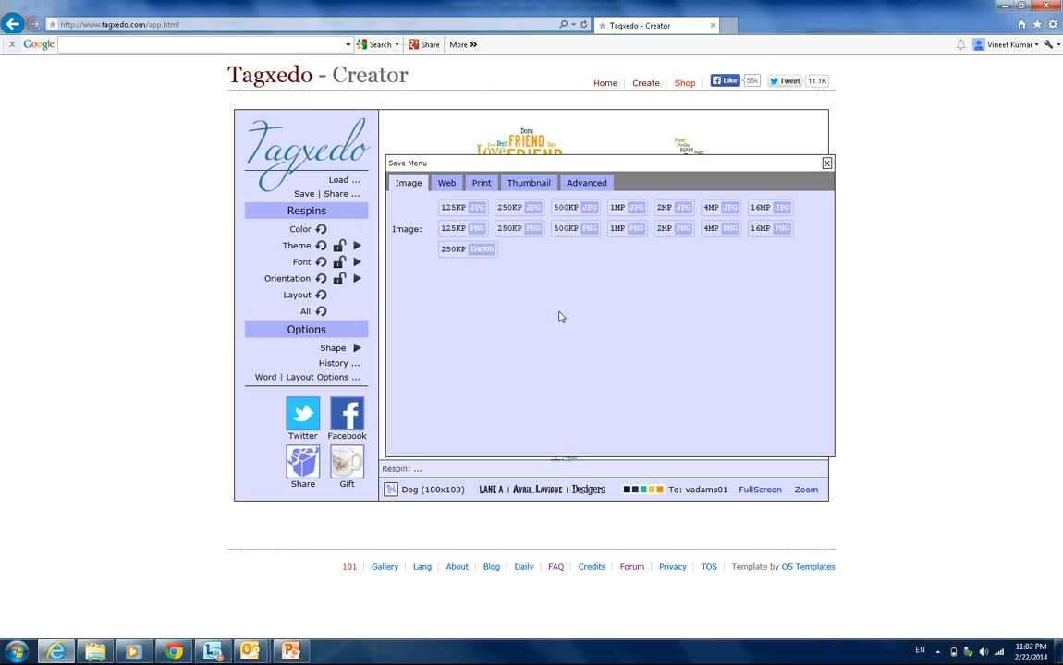
pyautogui.click(729, 236)
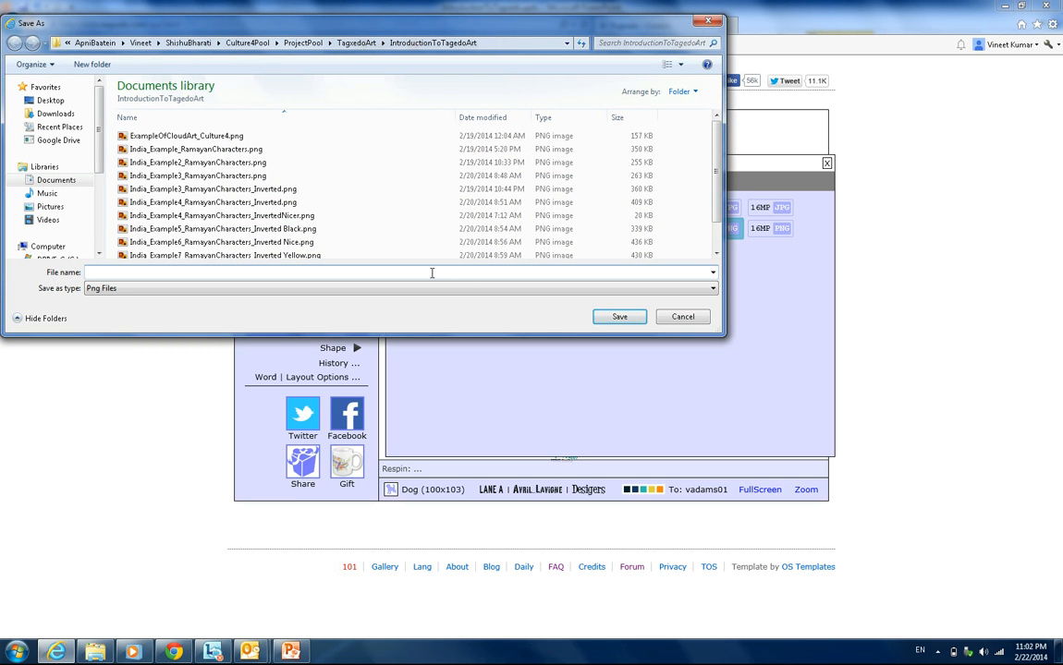
pyautogui.write('Puppy Example.png')
pyautogui.press('Return')
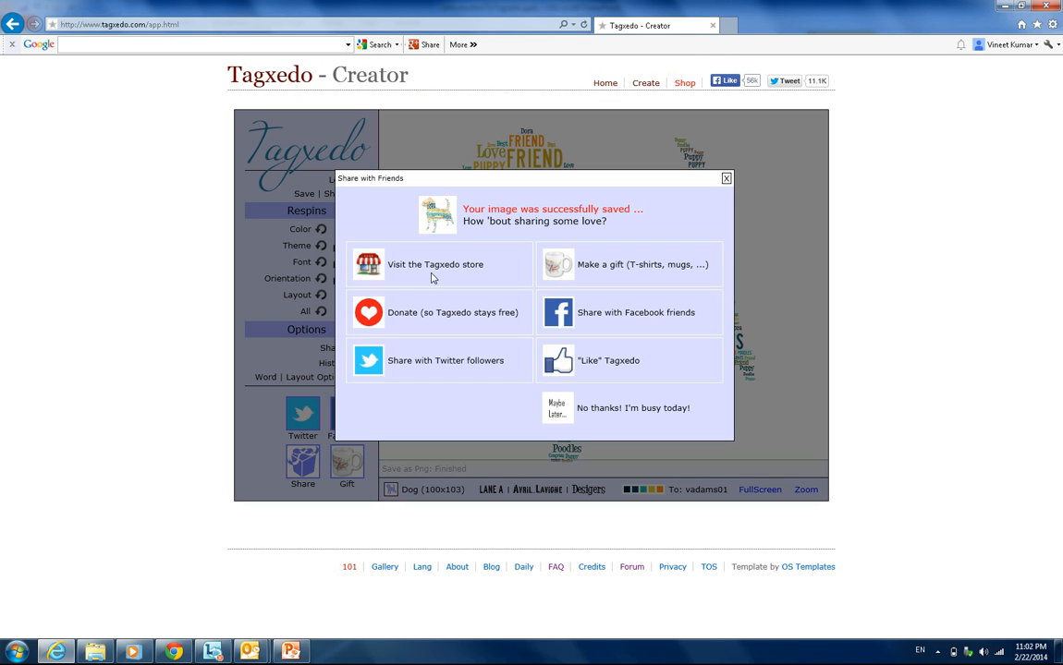
pyautogui.click(727, 179)
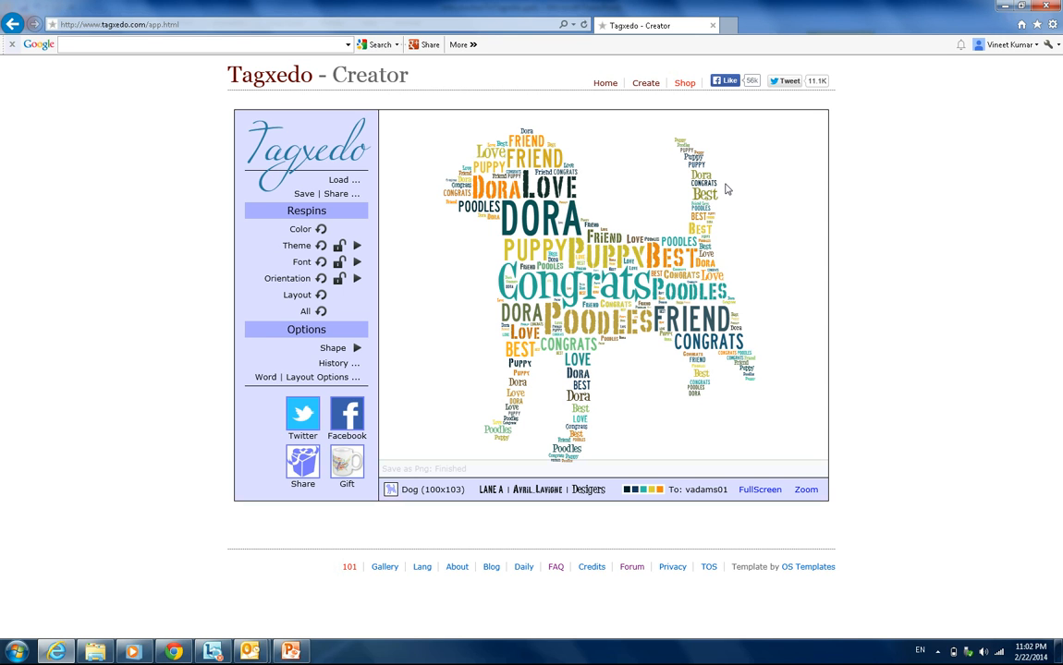